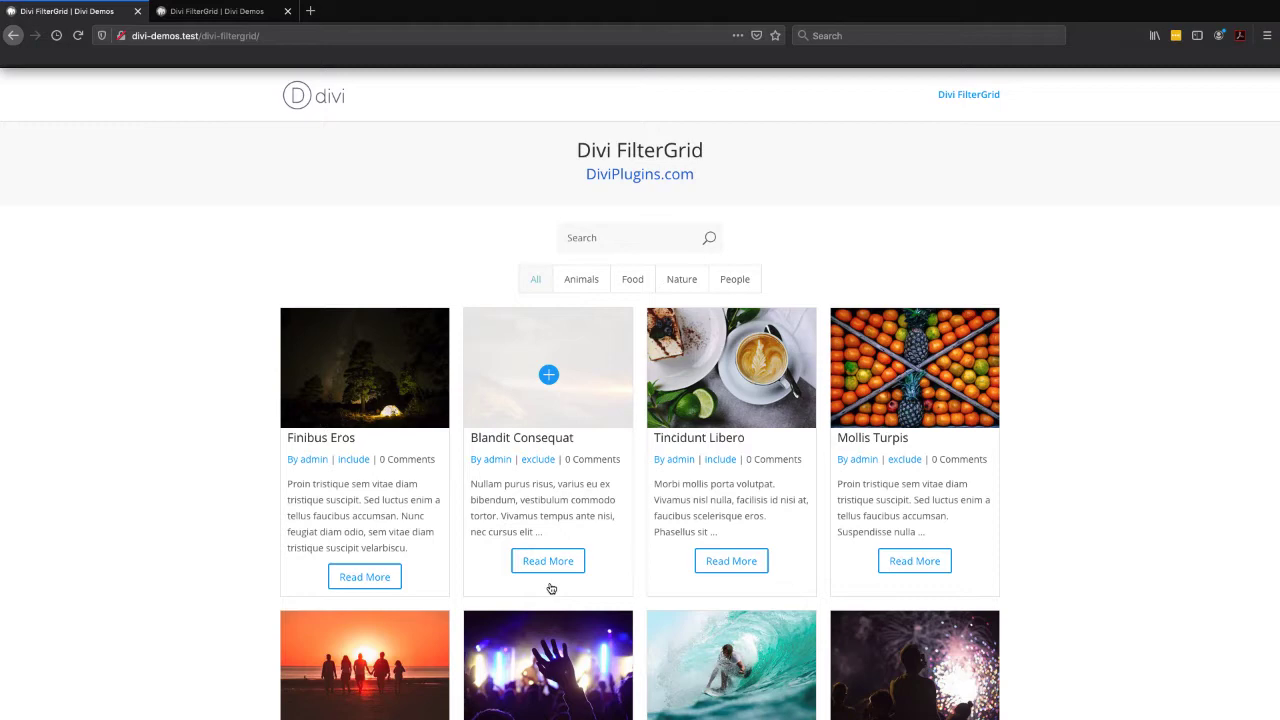
- Inspect the Tincidunt Libero post card and select its article element with the dp-dfg-item class in the page markup
right_click(1076, 526)
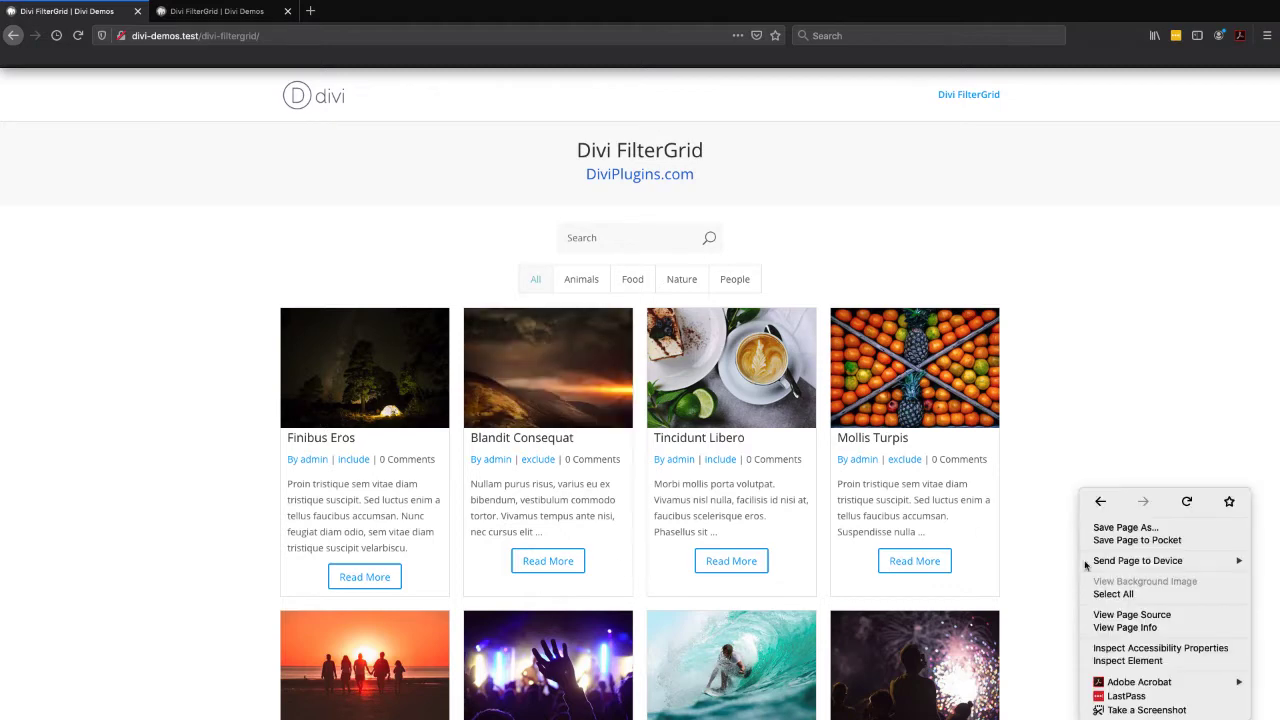
click(1126, 660)
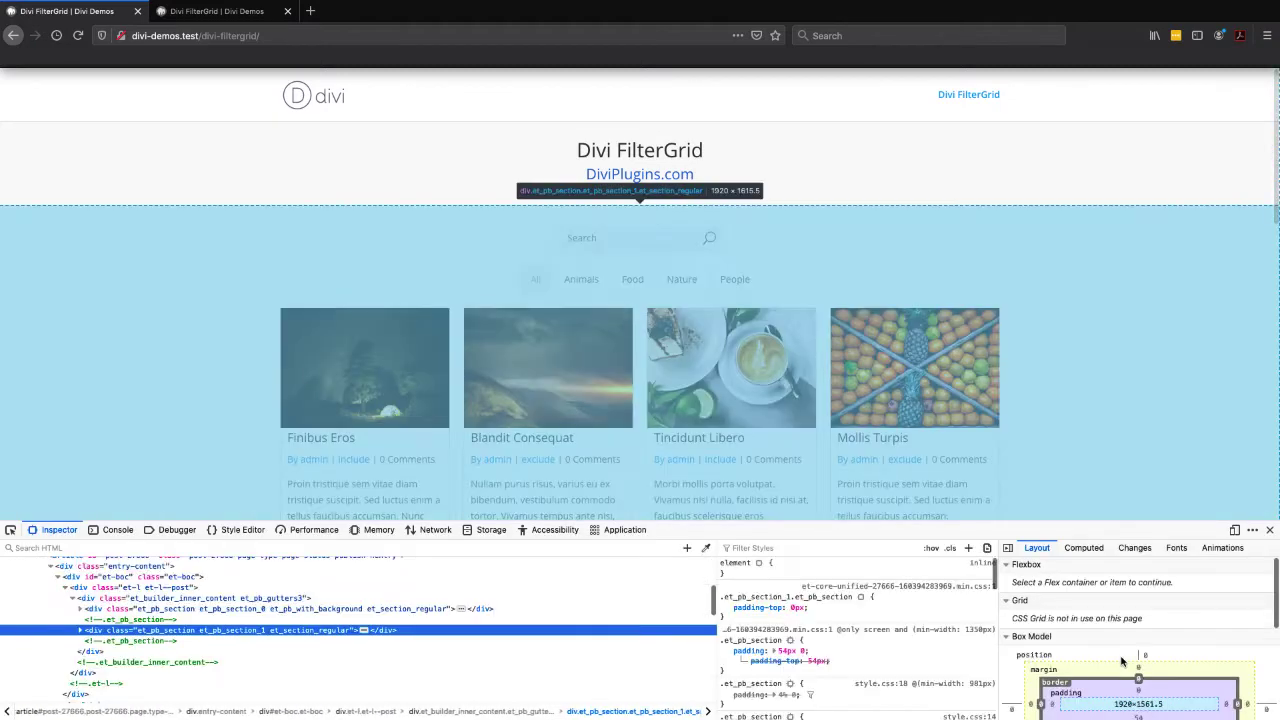
scroll(1076, 433, down, 2)
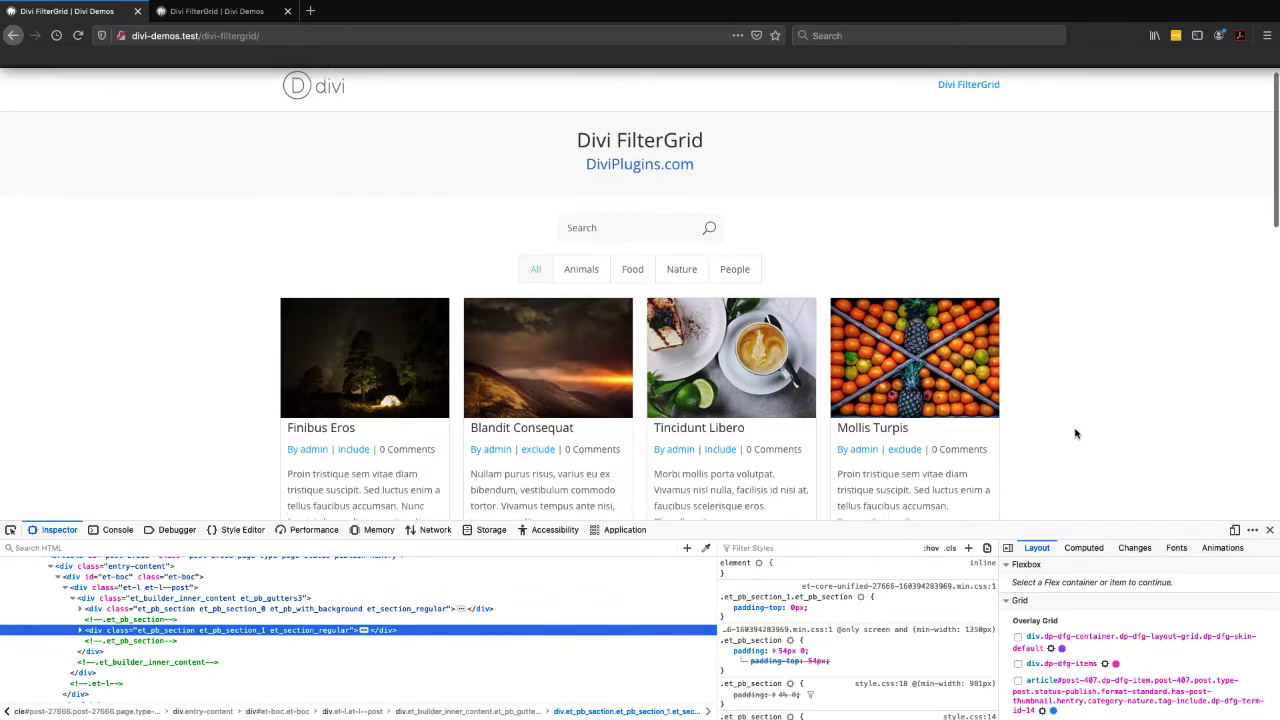
right_click(782, 379)
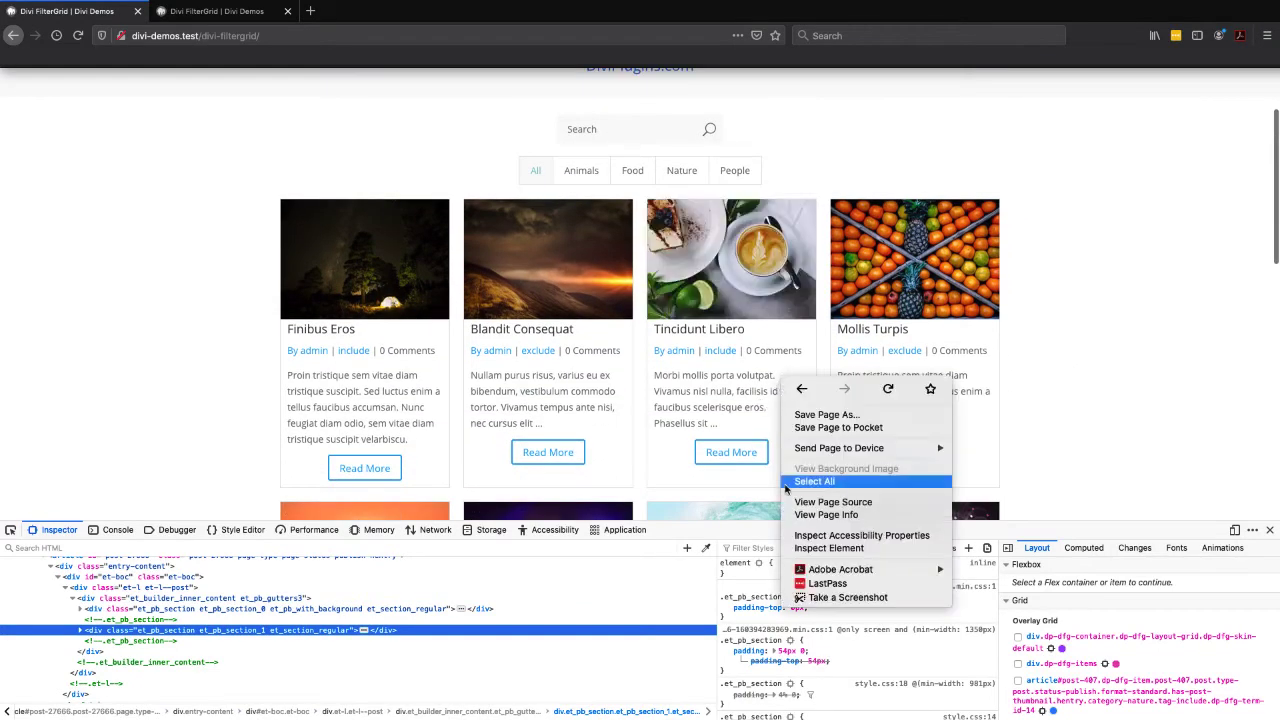
click(812, 548)
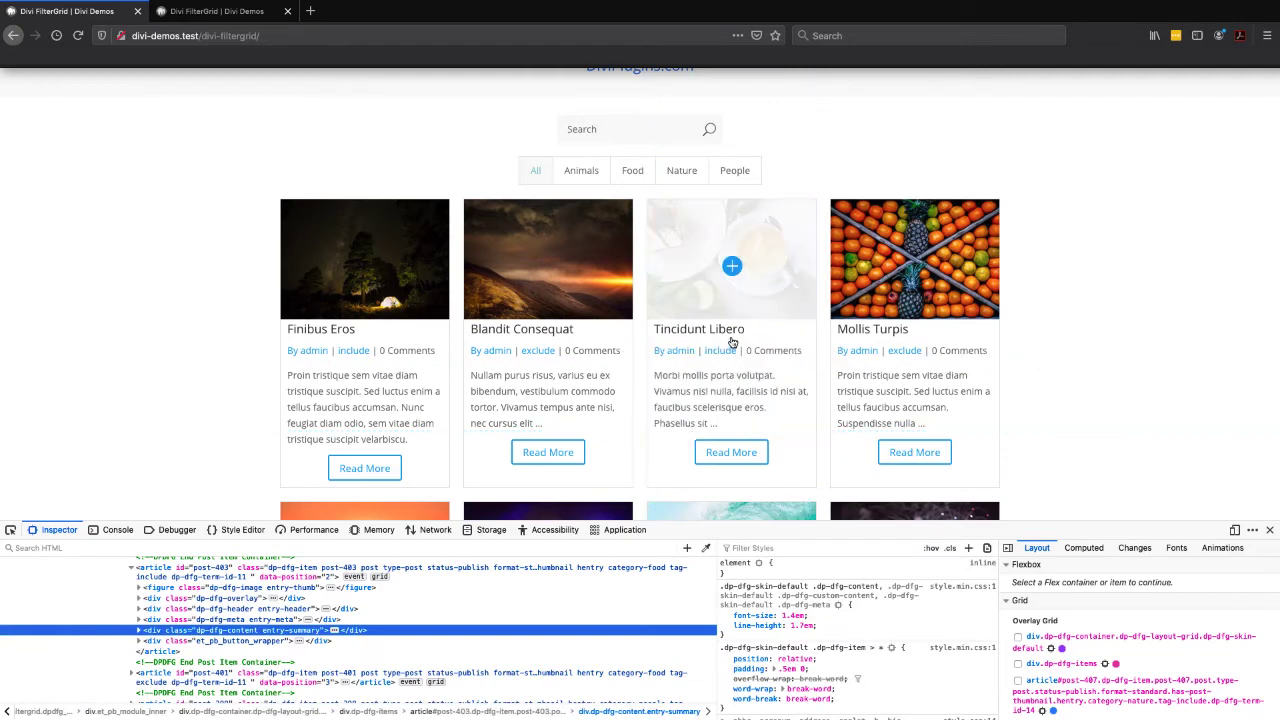
click(240, 577)
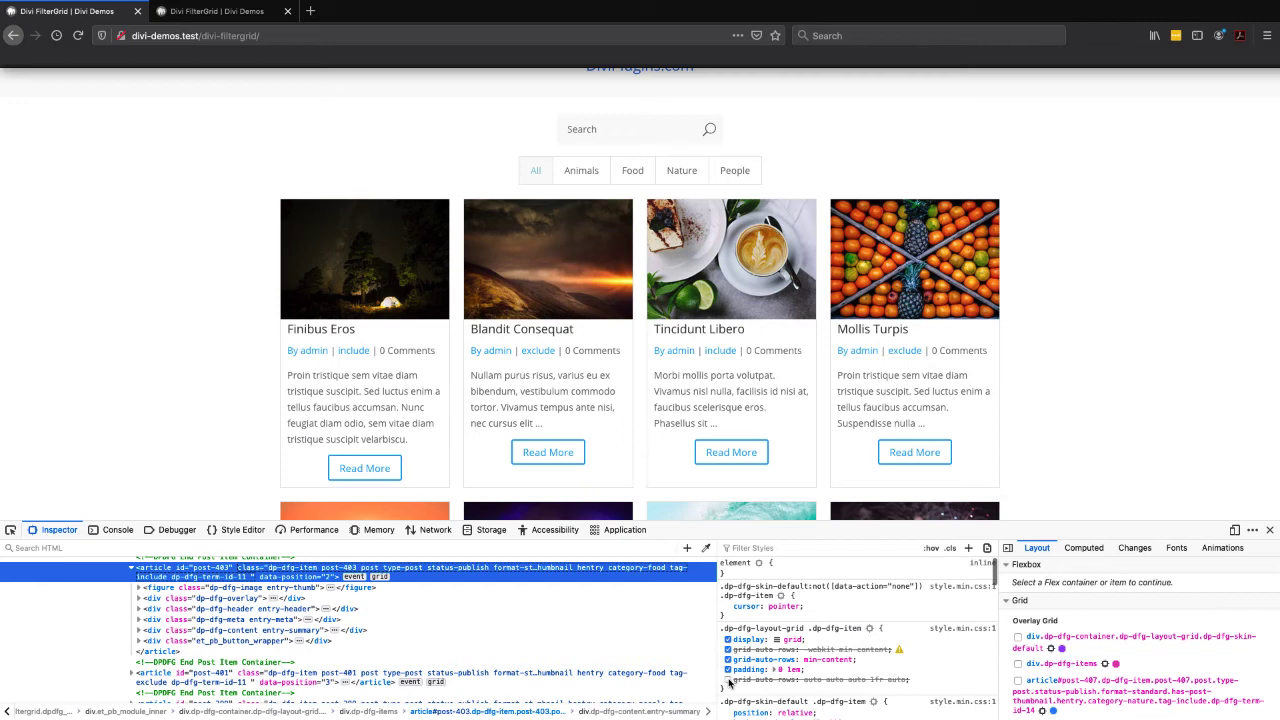
- Toggle the declaration grid-auto-rows: auto auto auto 1fr auto on the post item rule to compare layouts, leaving it enabled
click(728, 680)
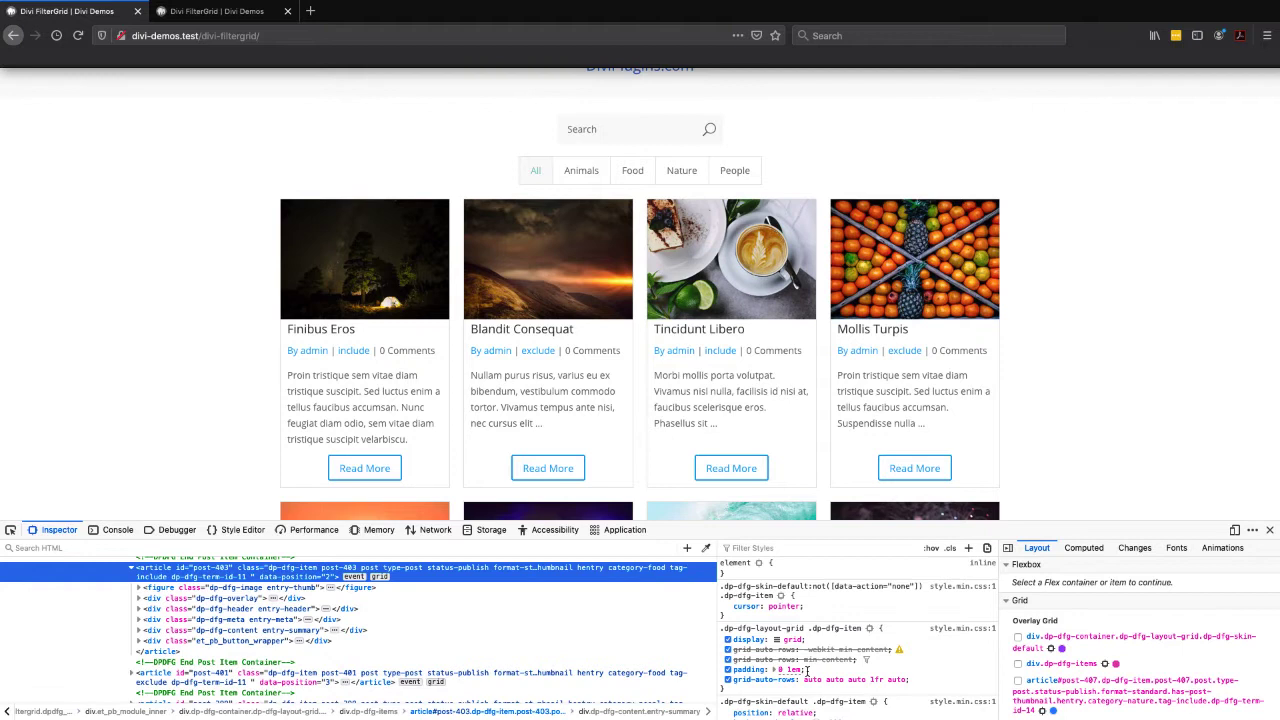
click(728, 680)
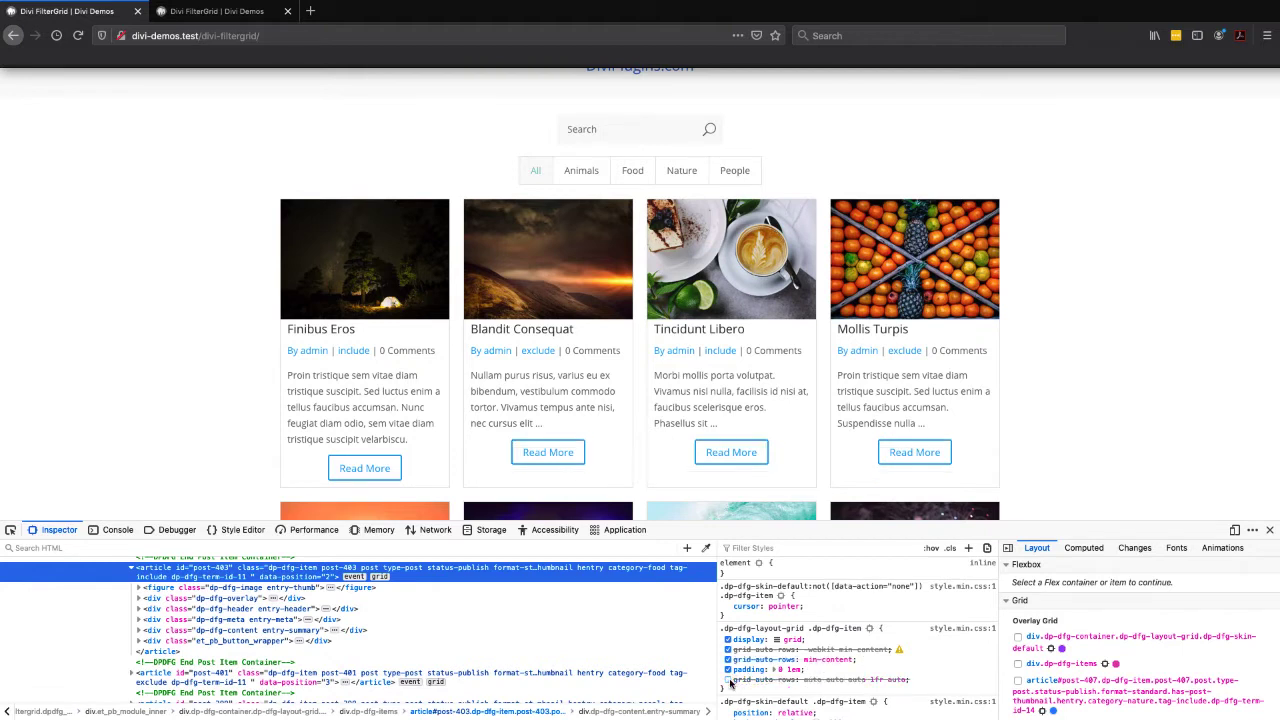
click(805, 660)
key(Return)
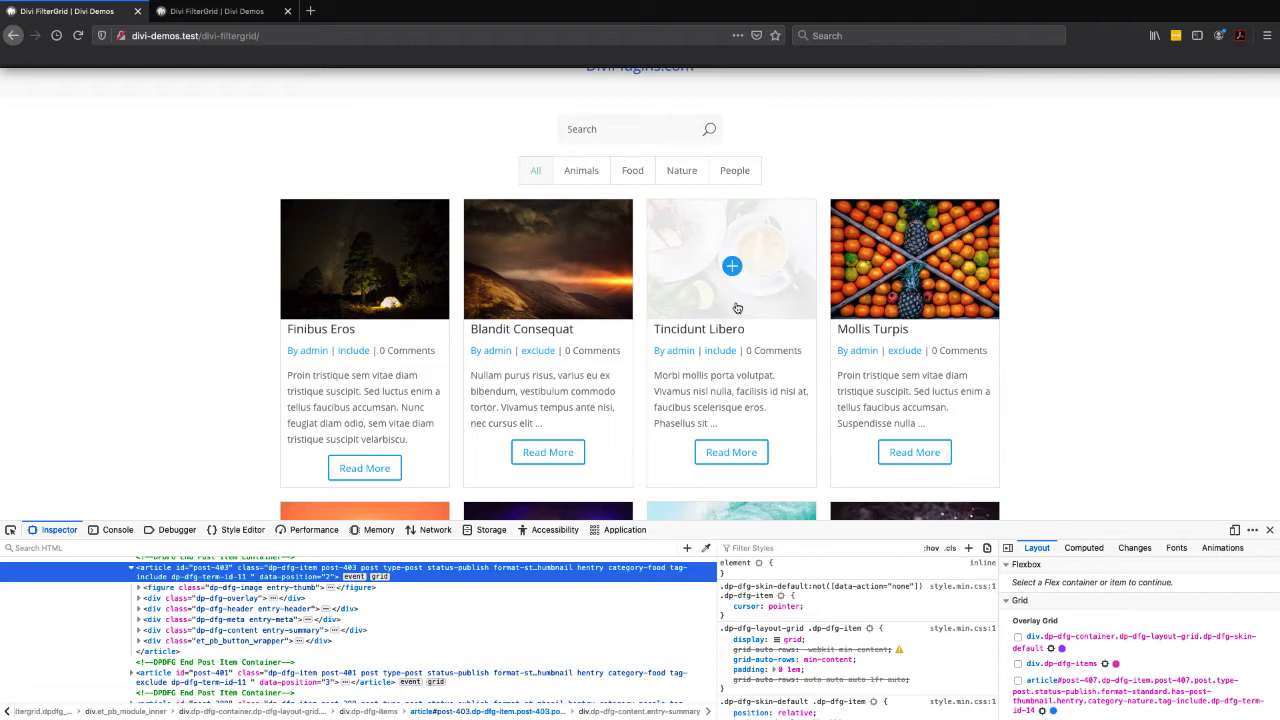
click(728, 680)
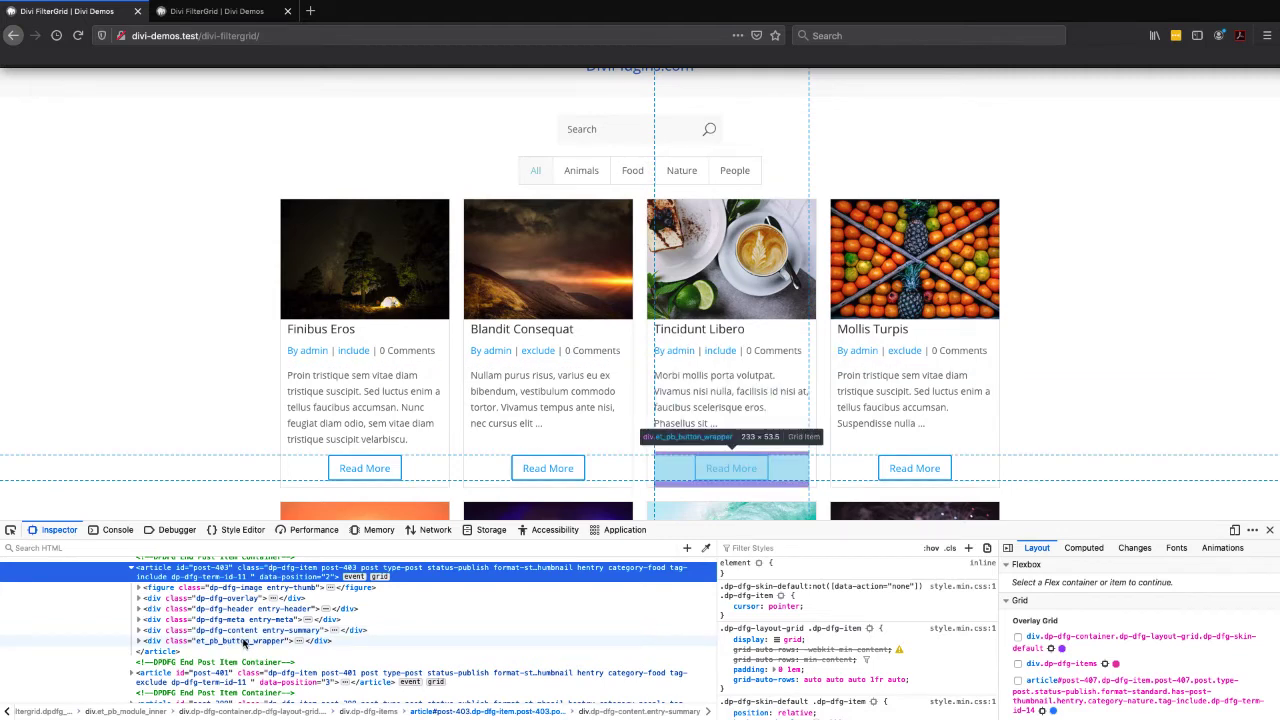
- Copy the whole grid-auto-rows: auto auto auto 1fr auto declaration from the post item rule
drag(910, 680, 735, 680)
right_click(772, 680)
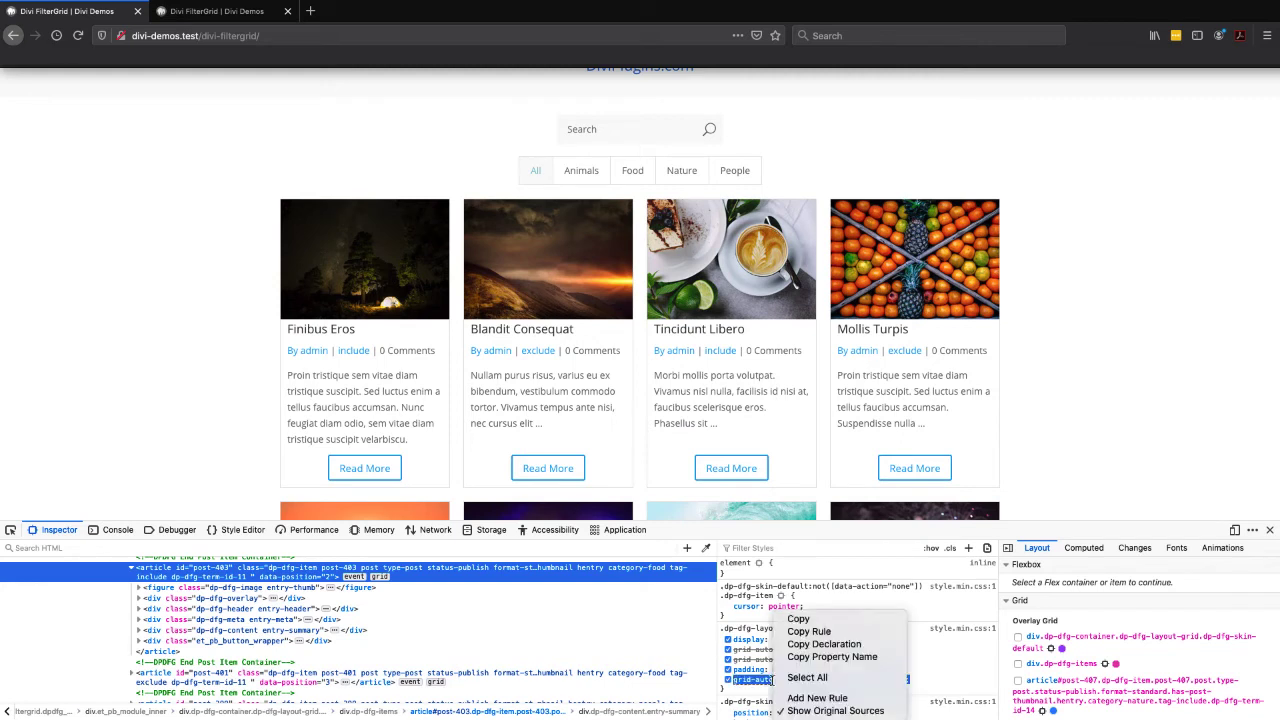
click(803, 622)
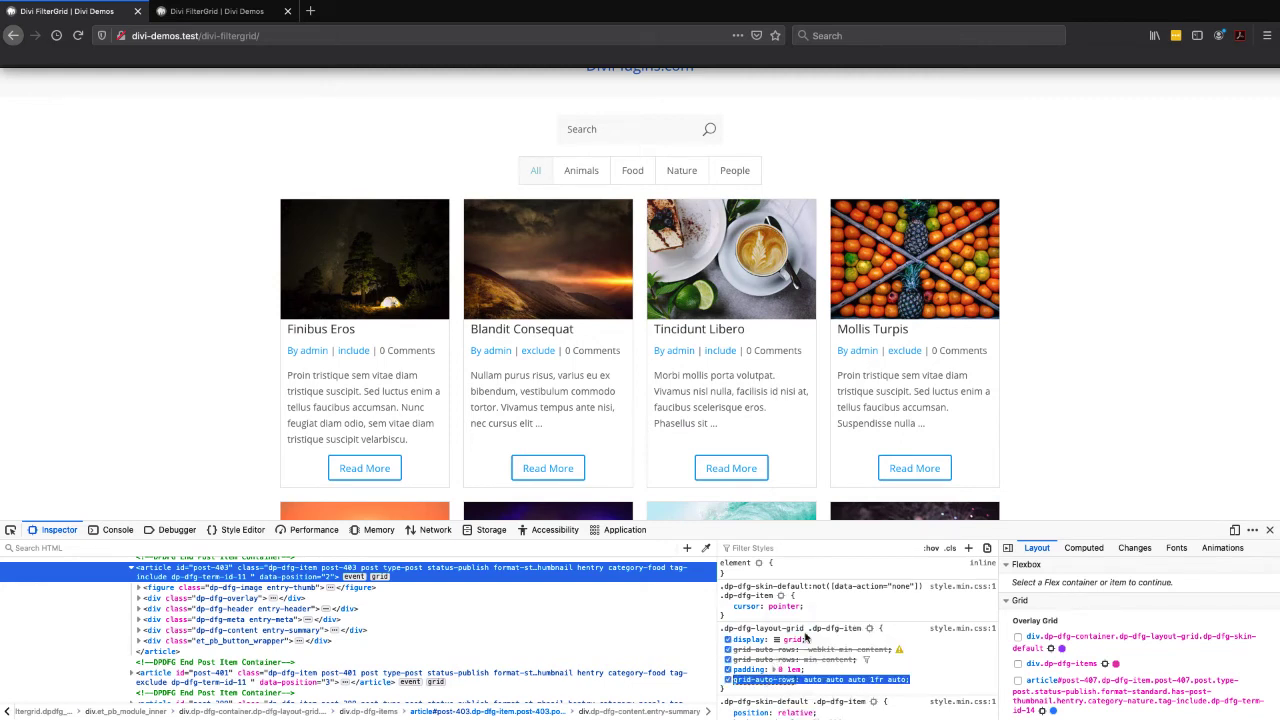
- In the FilterGrid module's custom CSS on the Visual Builder page, paste the copied grid-auto-rows declaration for the Post Item Container
click(203, 10)
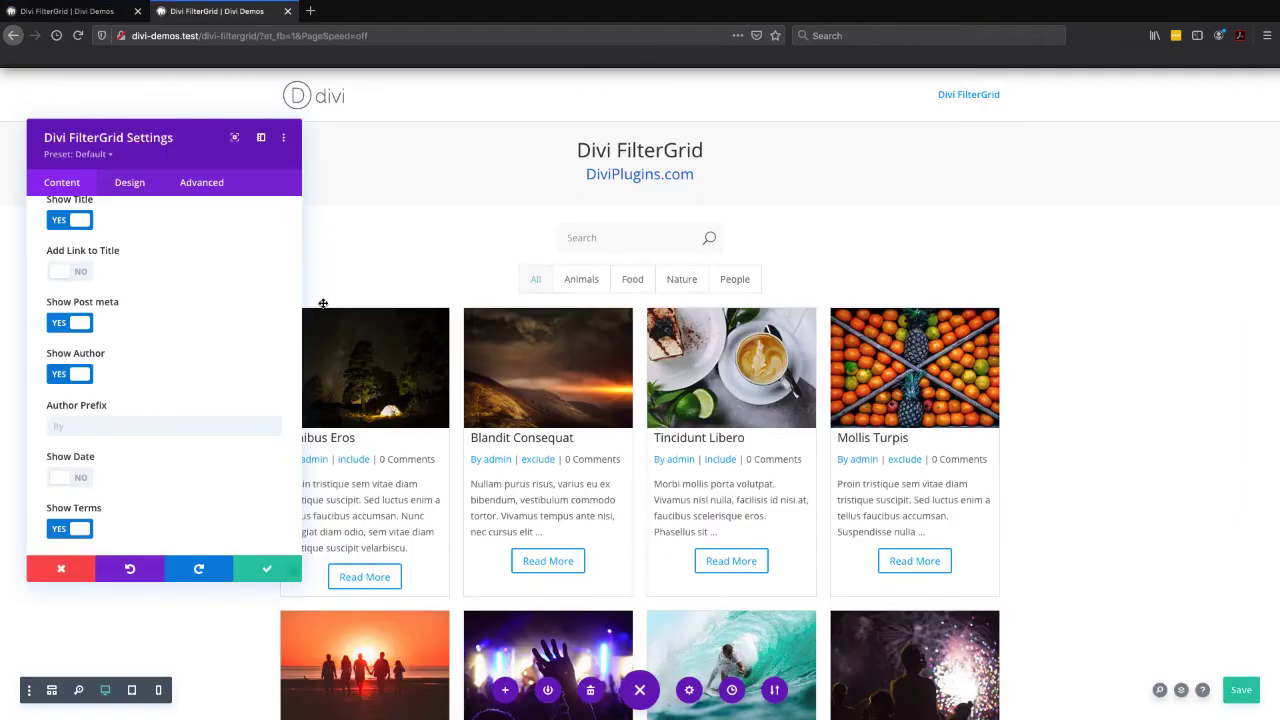
click(206, 190)
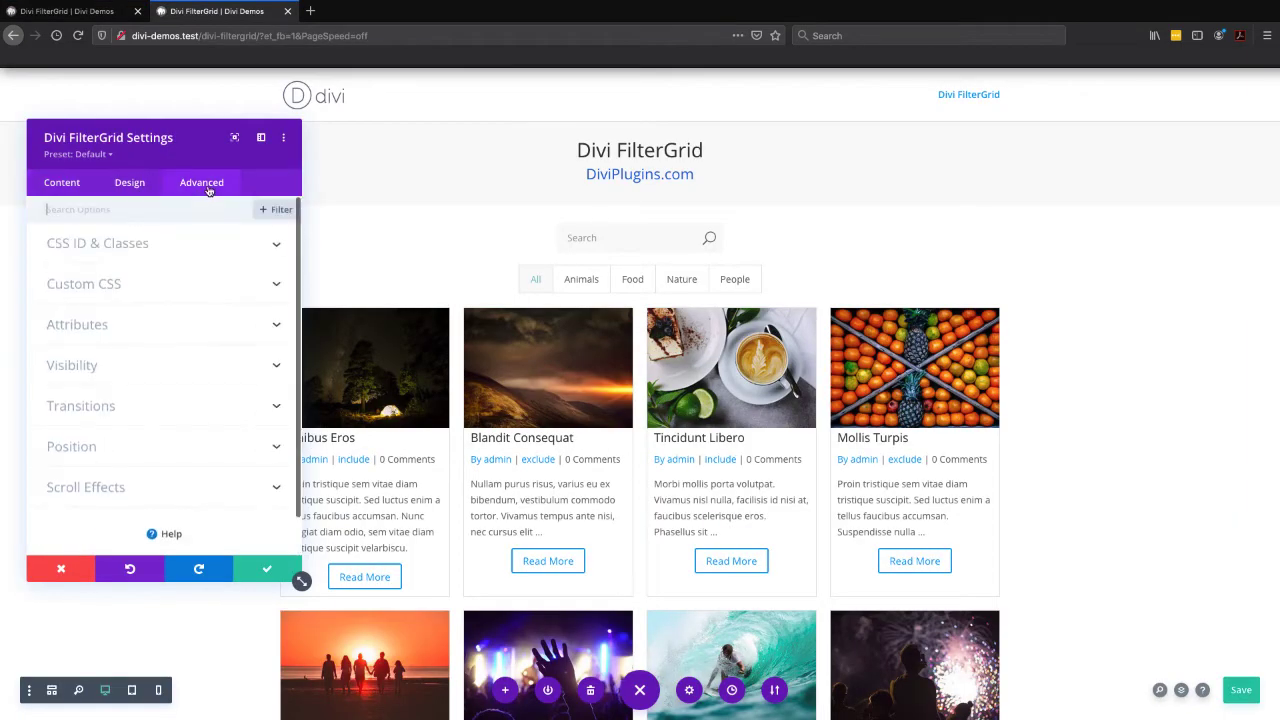
click(232, 283)
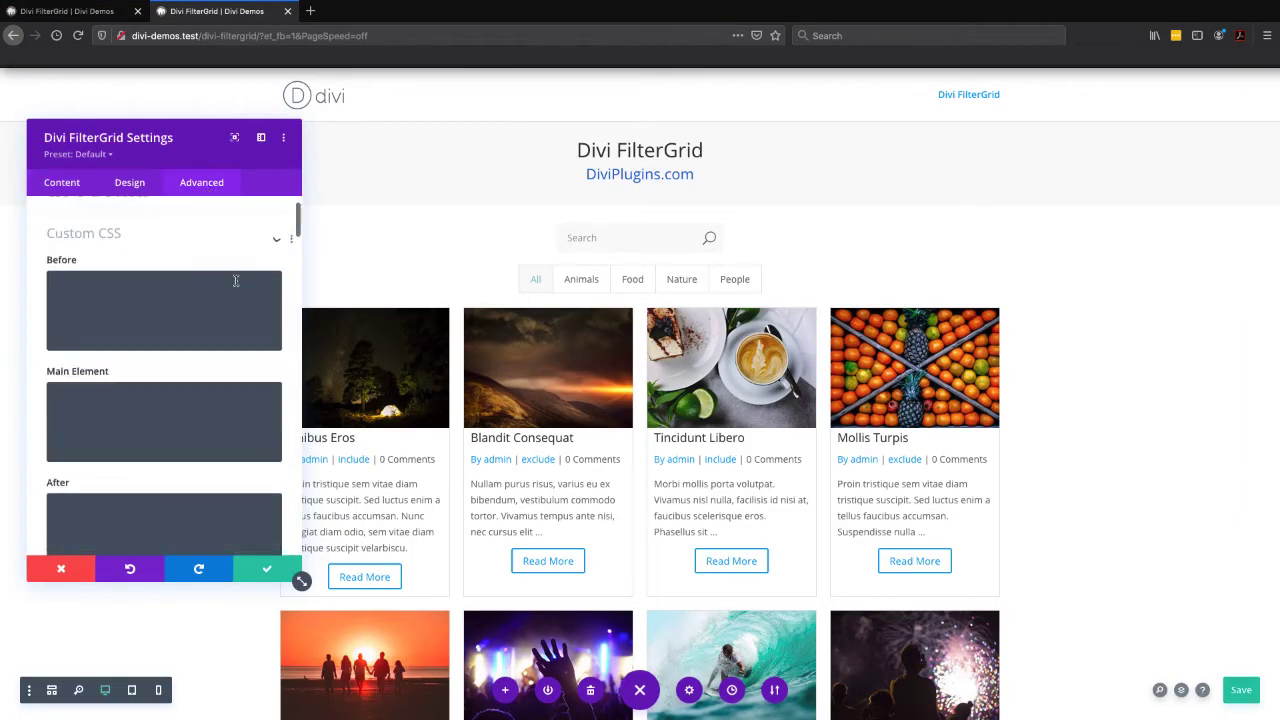
scroll(201, 405, down, 2)
scroll(201, 405, down, 8)
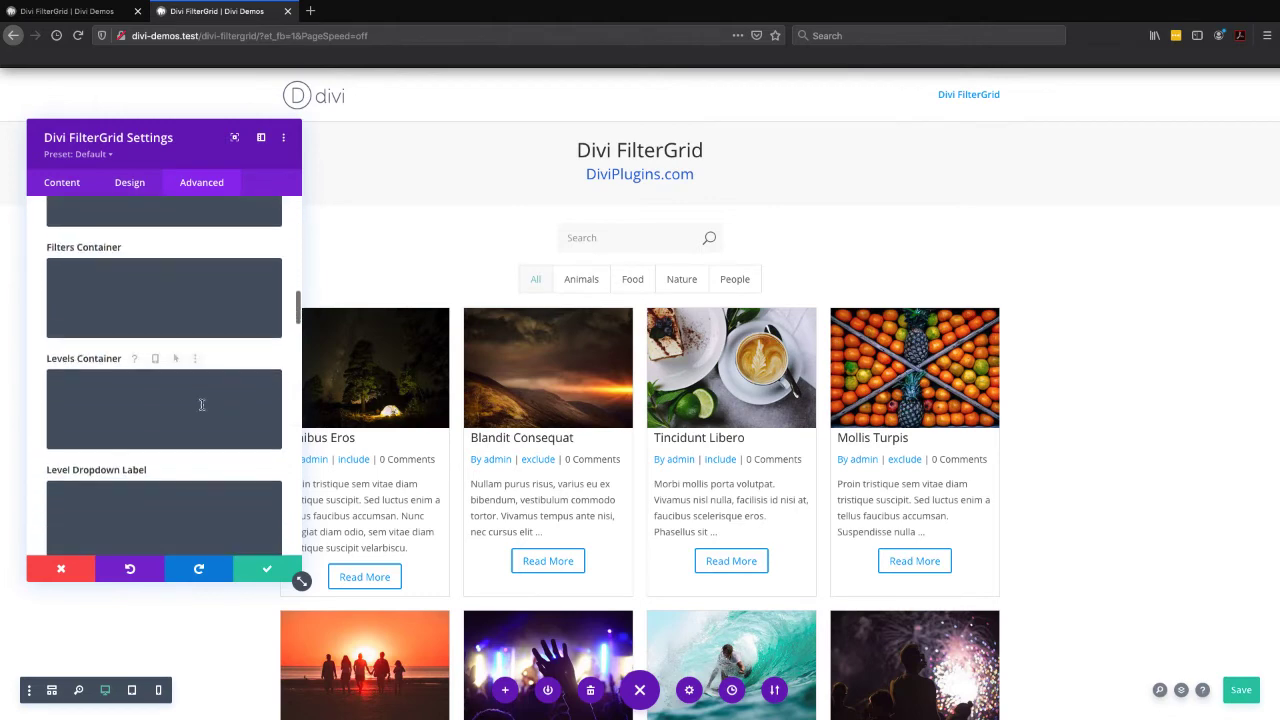
scroll(201, 405, down, 6)
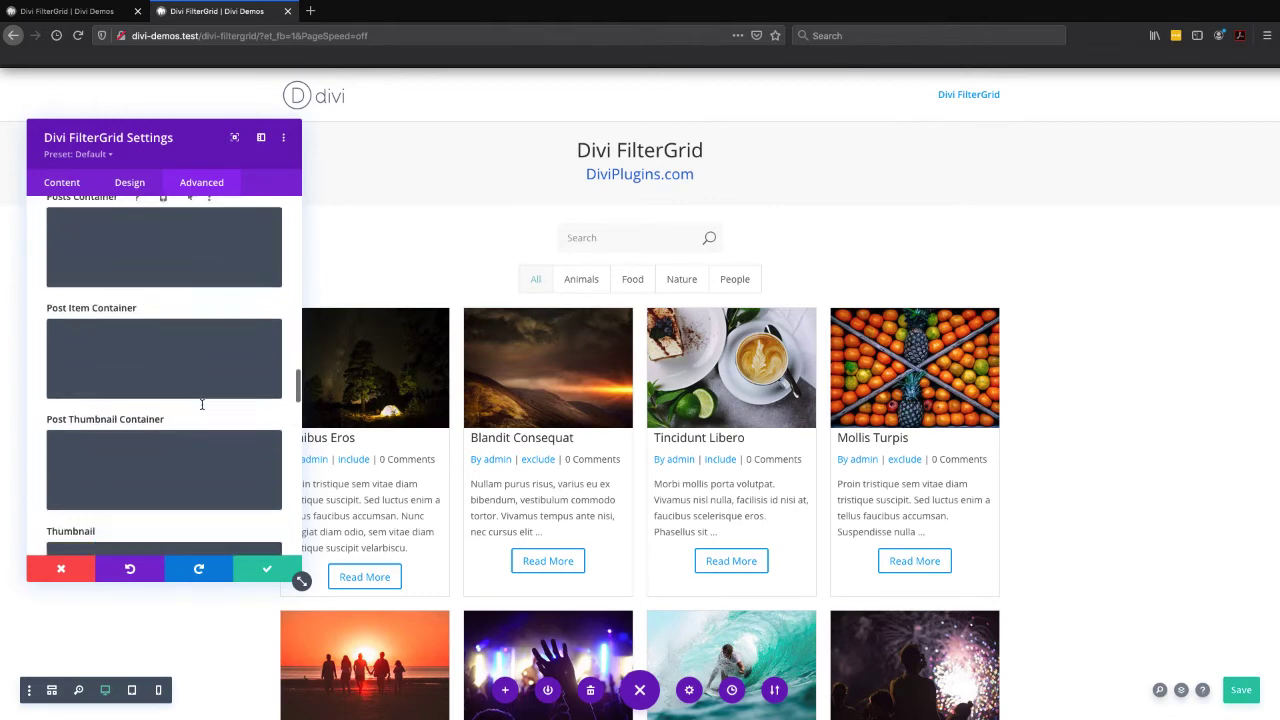
click(136, 342)
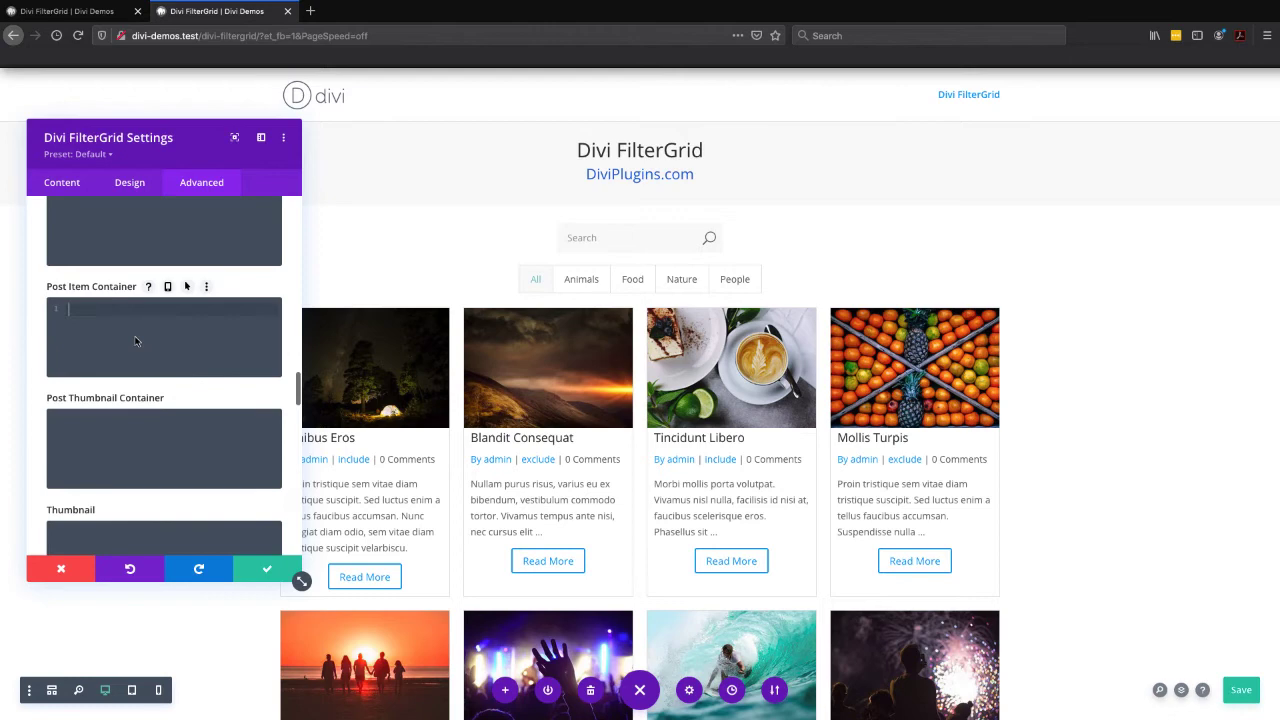
key(ctrl+v)
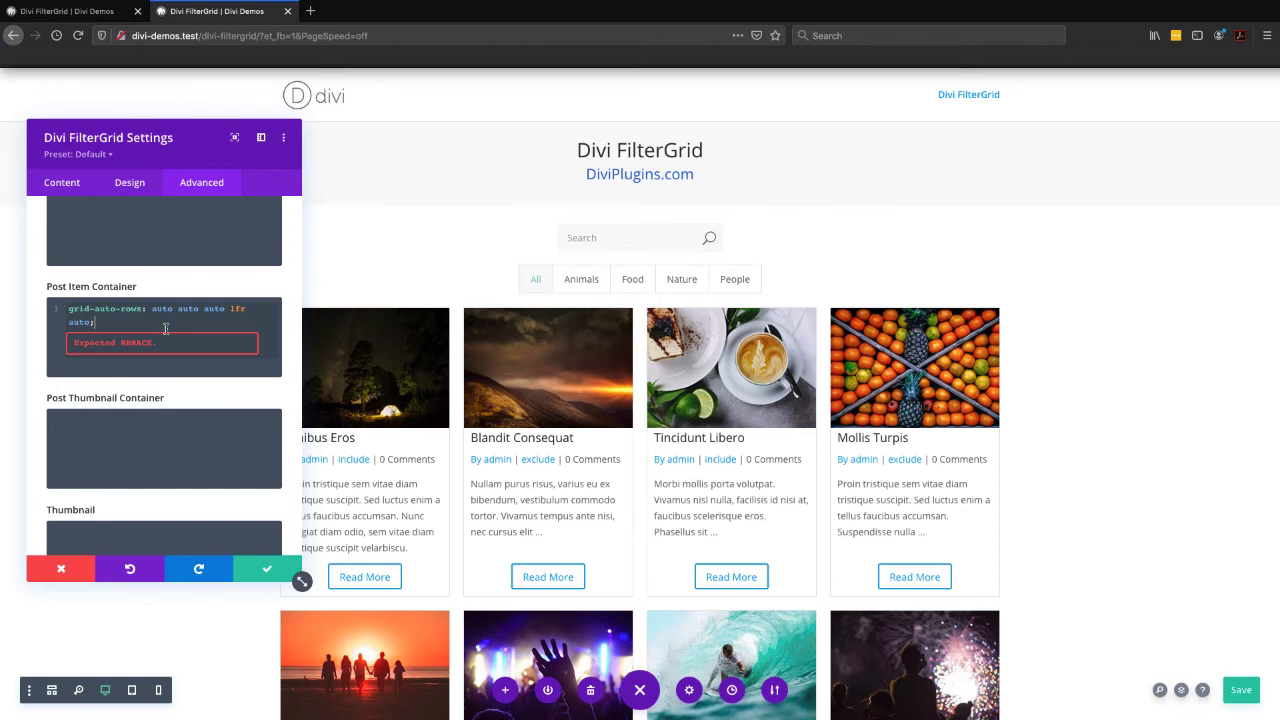
- Turn off Show Post meta in the FilterGrid module's Posts Elements settings
click(62, 184)
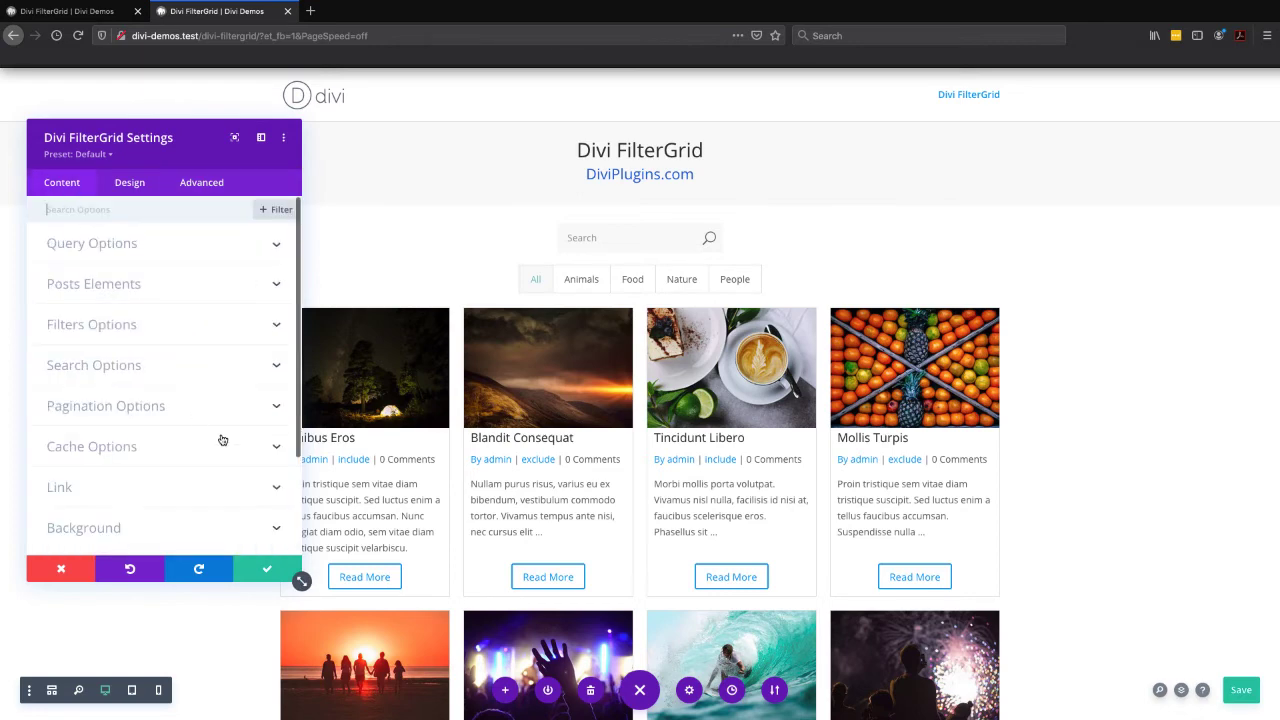
click(205, 295)
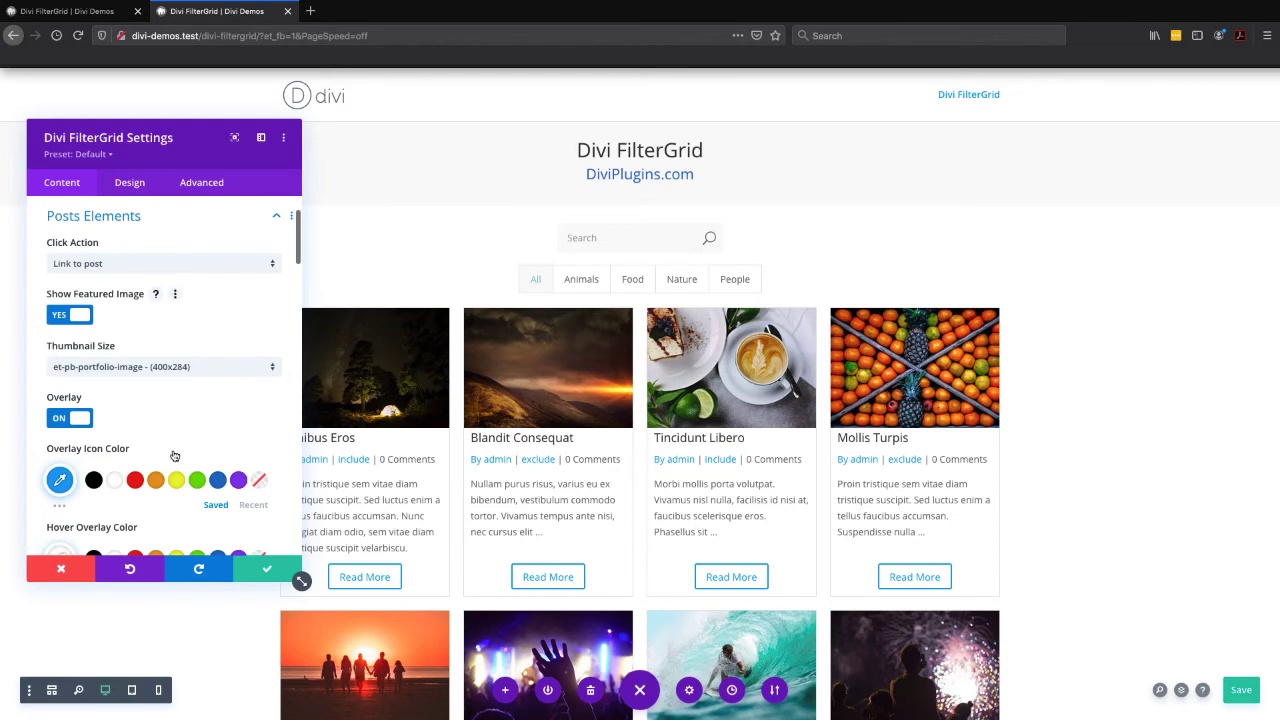
scroll(174, 457, down, 3)
scroll(175, 452, down, 4)
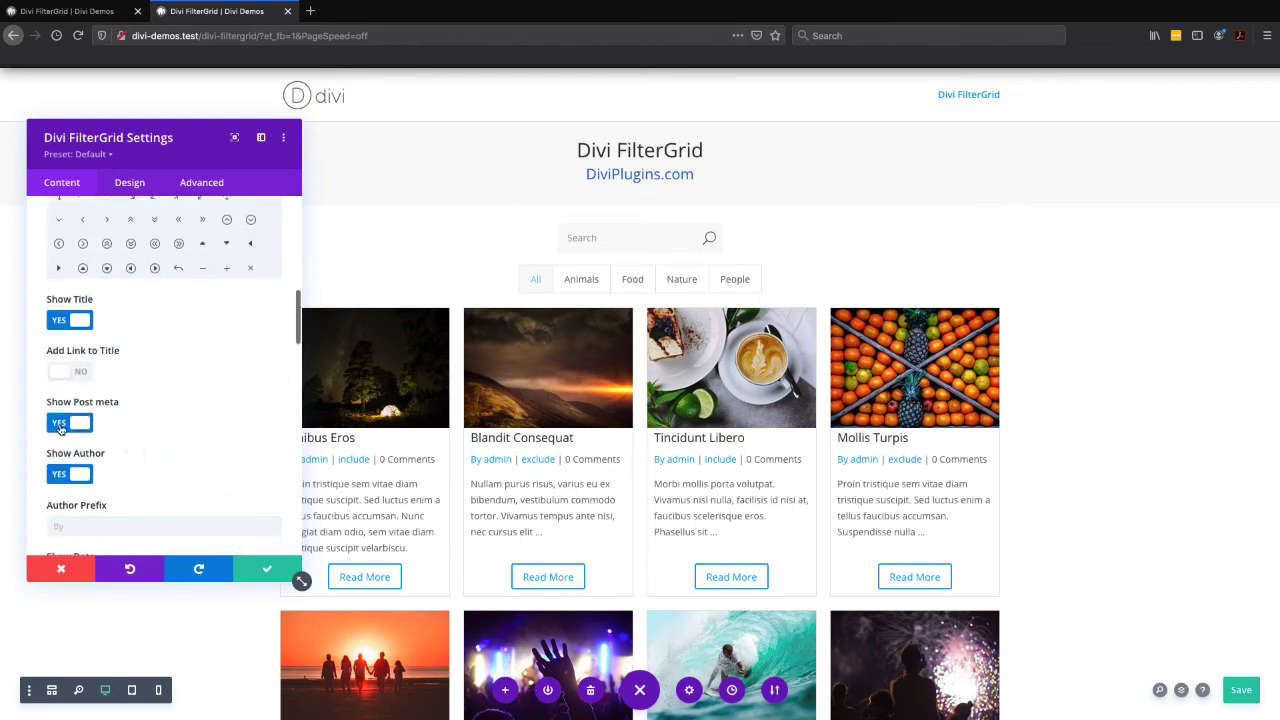
click(60, 424)
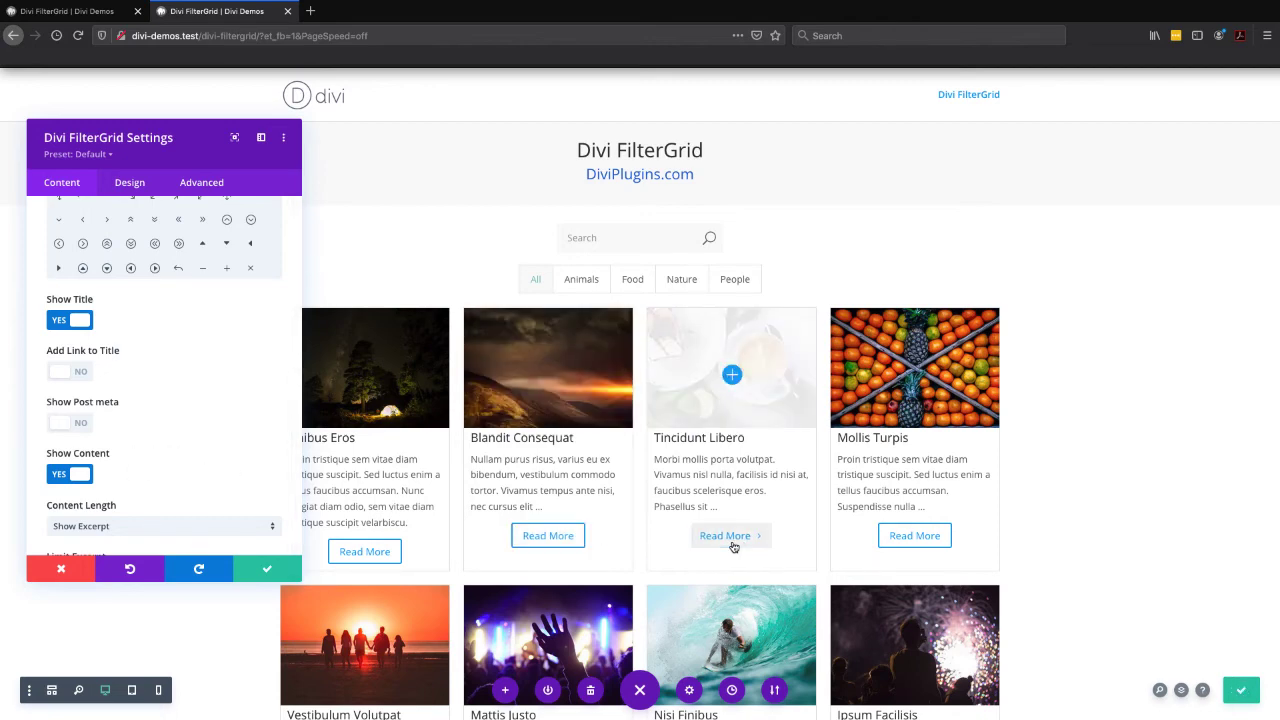
- Remove one auto value from the Post Item Container CSS so it reads grid-auto-rows: auto auto 1fr auto;
click(205, 184)
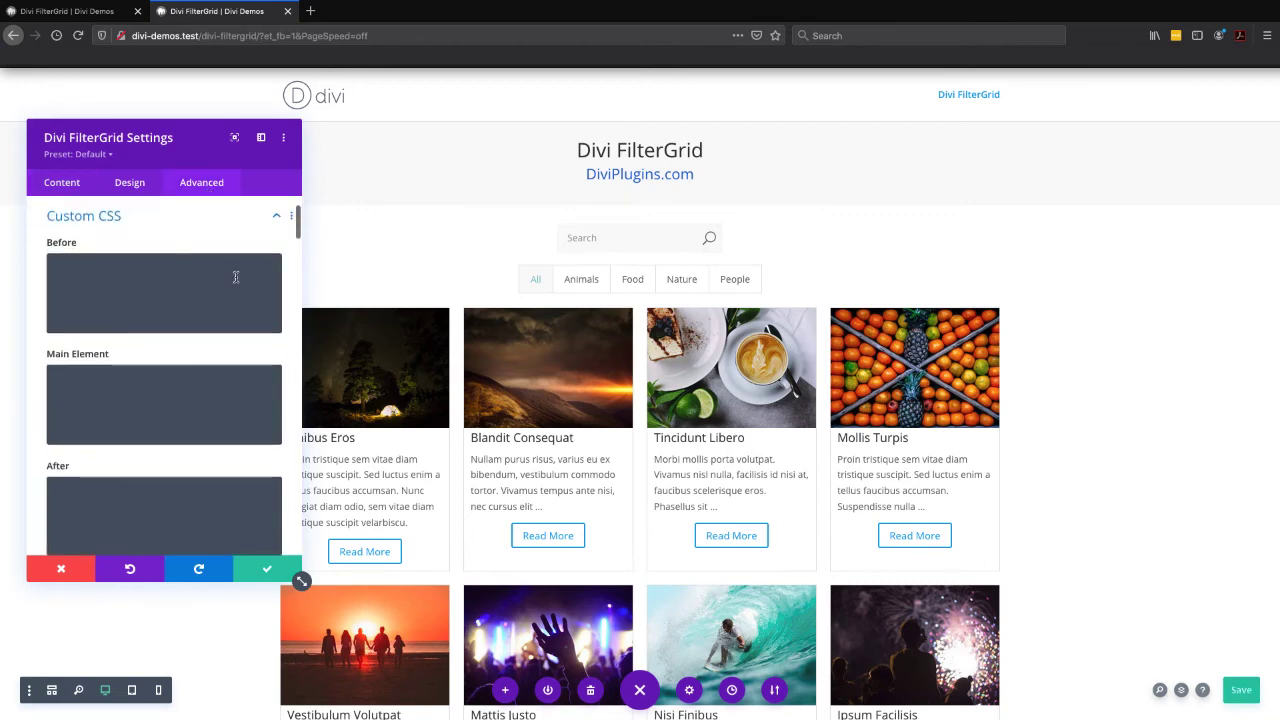
scroll(190, 395, down, 10)
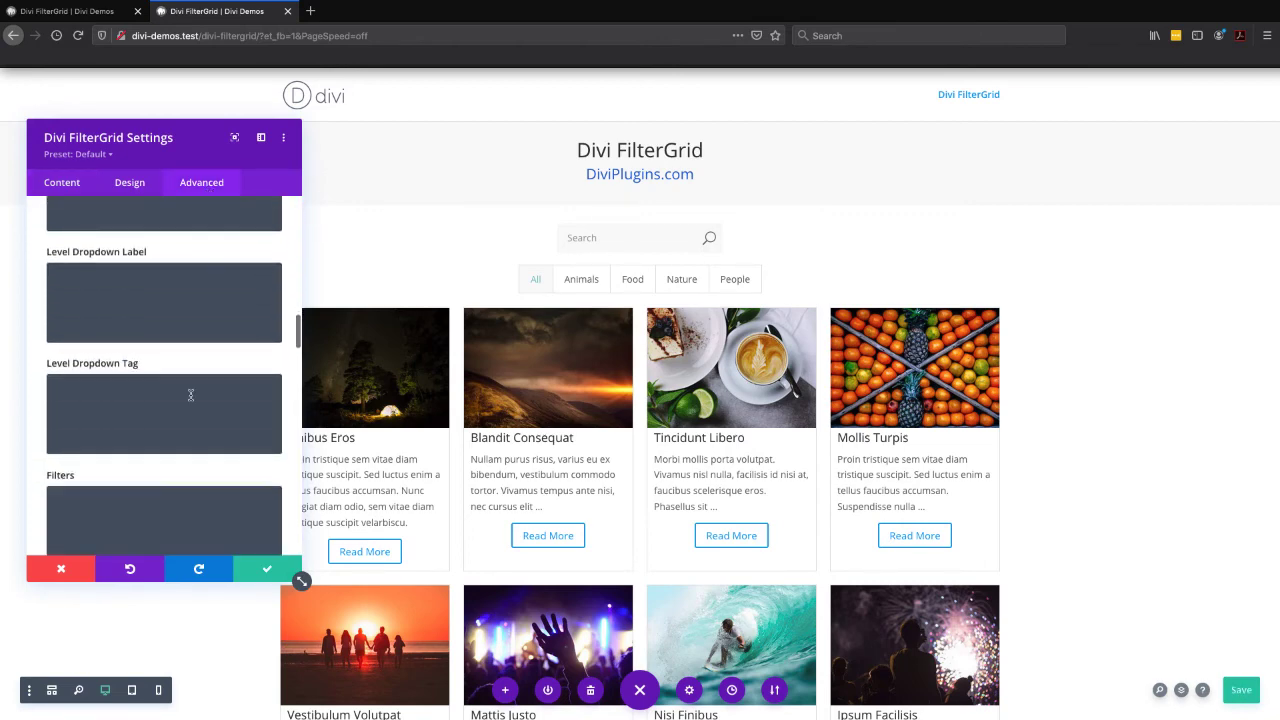
scroll(190, 395, down, 8)
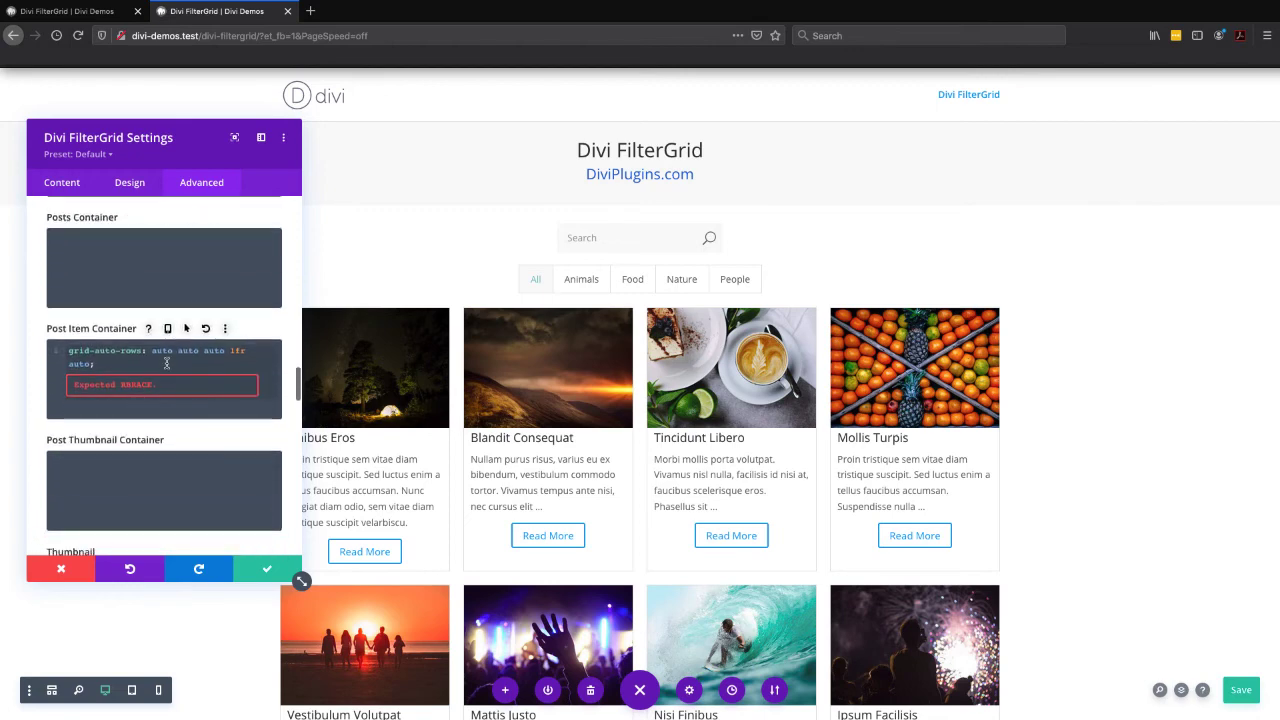
double_click(188, 351)
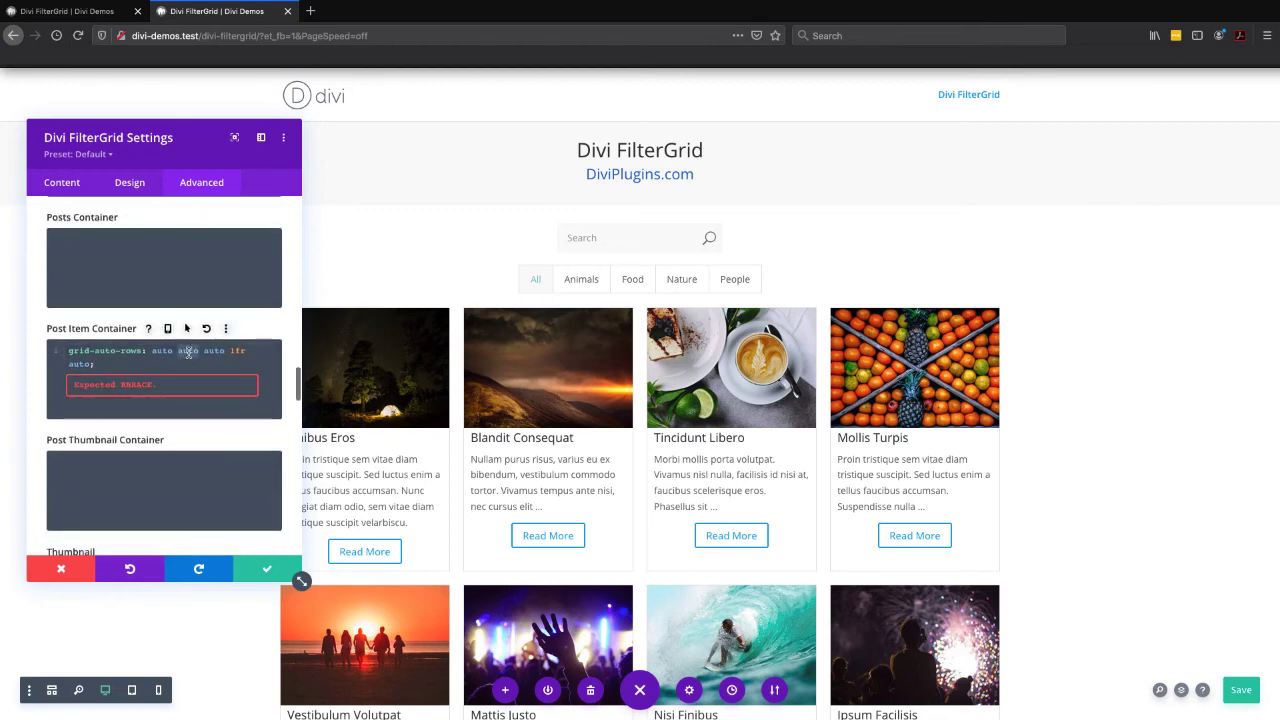
key(BackSpace)
key(BackSpace)
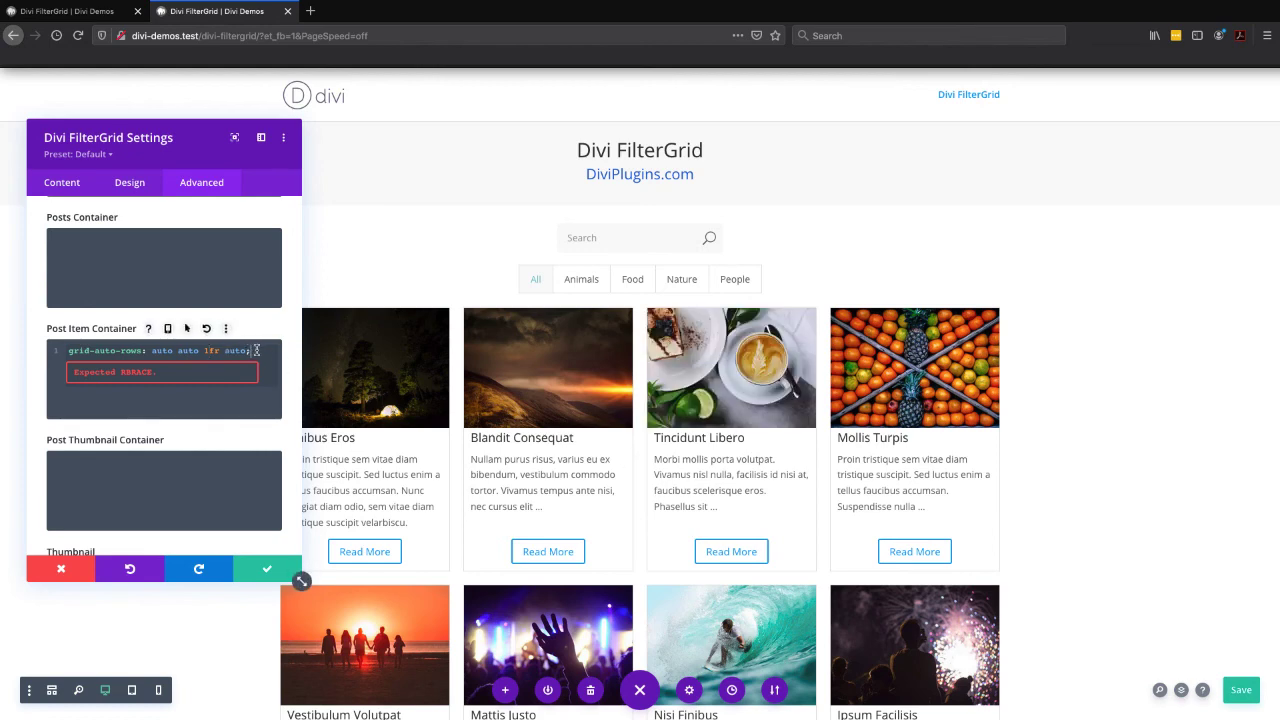
drag(256, 350, 66, 350)
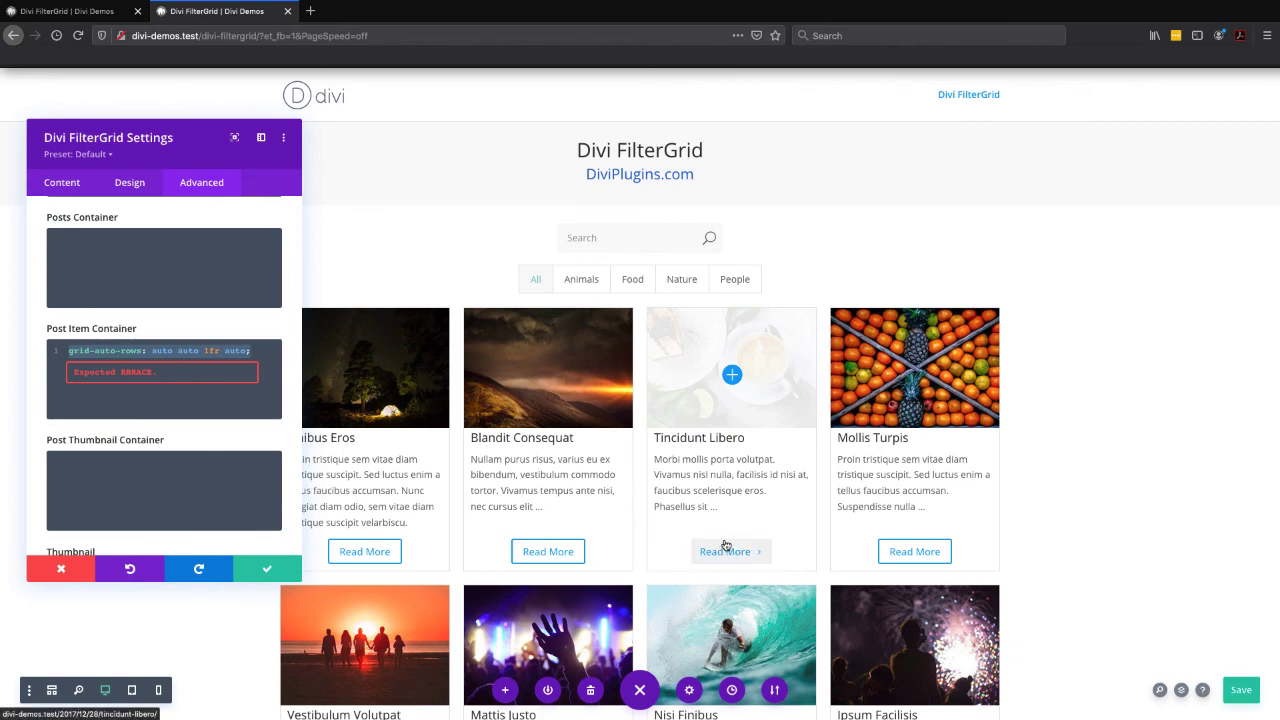
click(210, 351)
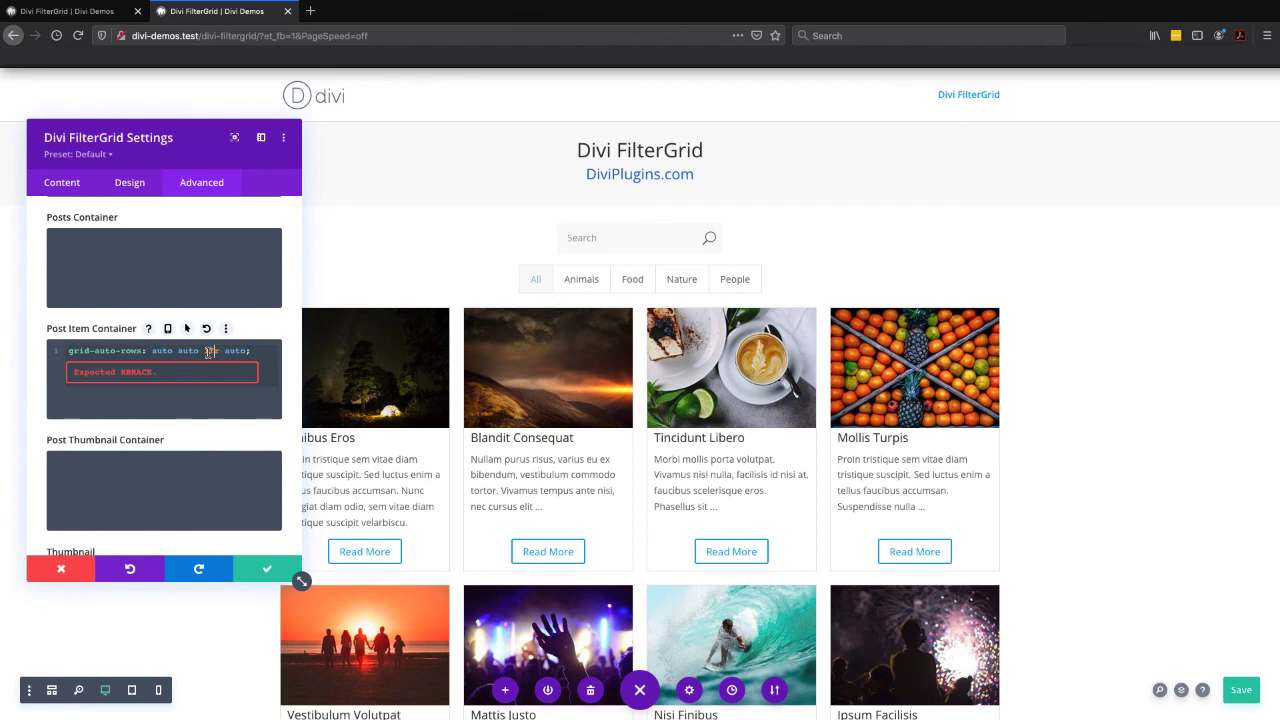